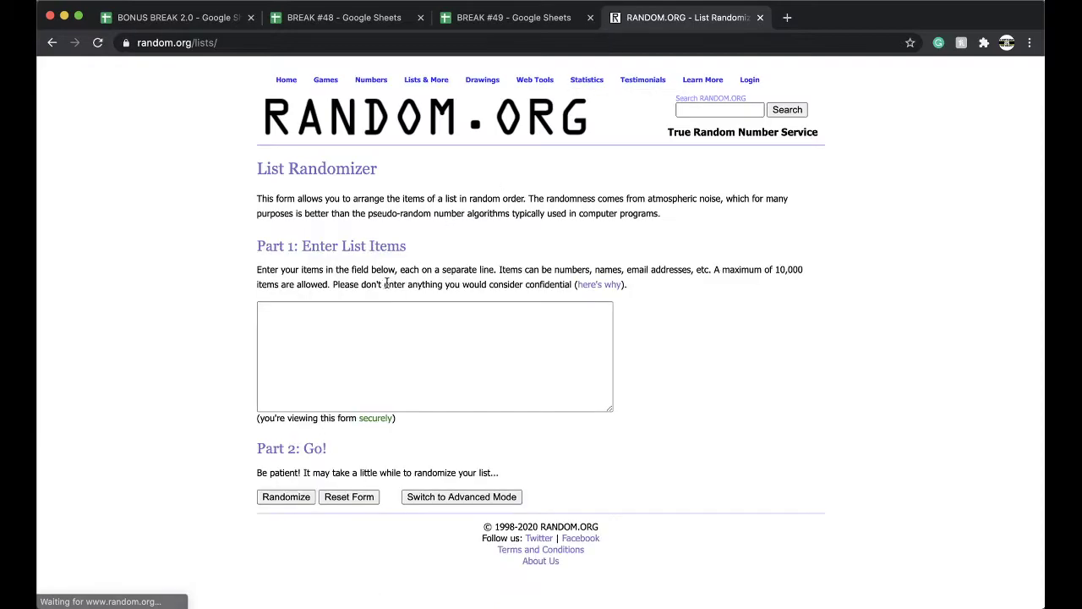
# - Randomize the number list in List Randomizer five times in a row
pyautogui.click(285, 498)
pyautogui.scroll(-10, 300, 465)
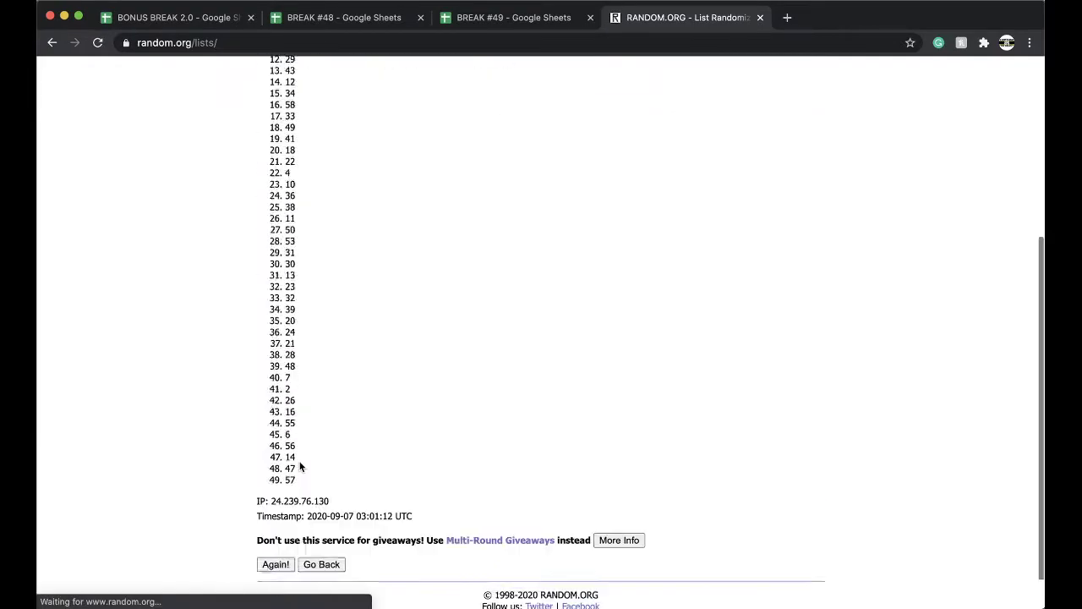
pyautogui.click(287, 514)
pyautogui.click(279, 518)
pyautogui.click(275, 521)
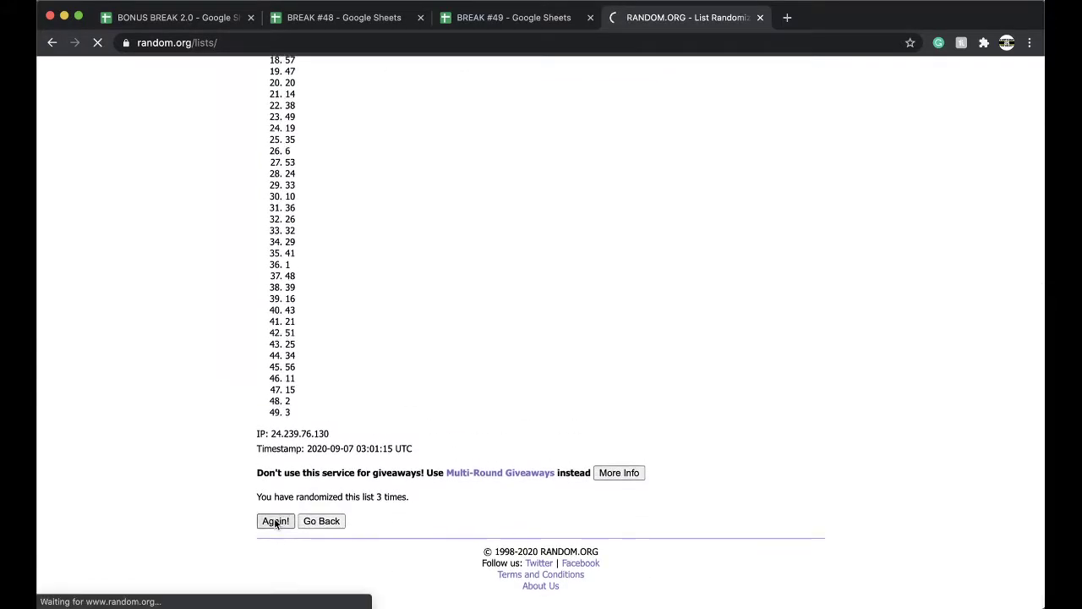
pyautogui.click(274, 520)
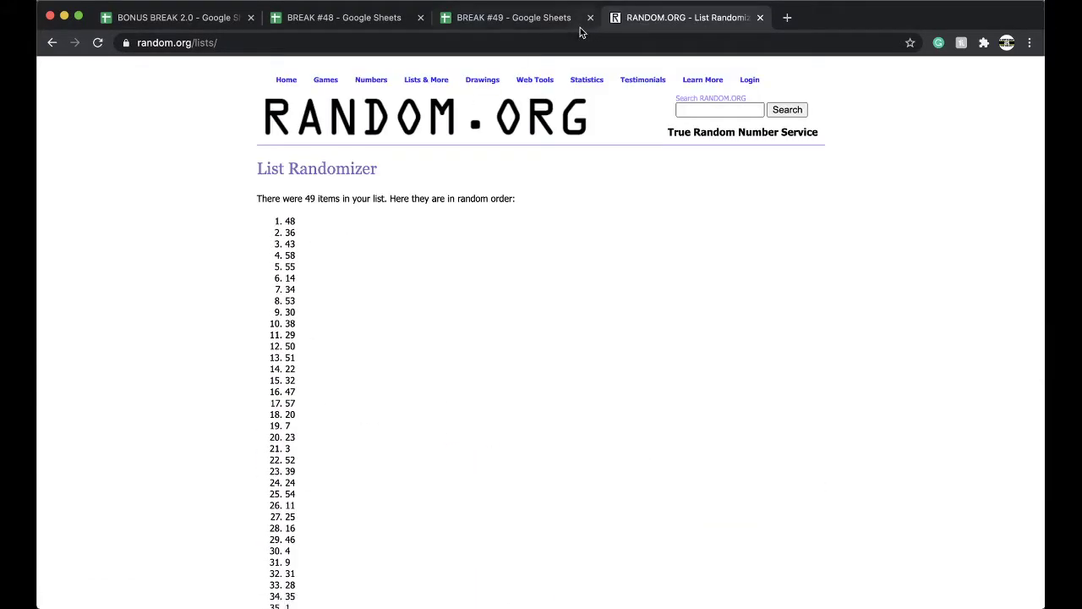
# - Switch to the BREAK #49 spreadsheet and fill the cell containing 48 in column E with yellow
pyautogui.click(553, 20)
pyautogui.scroll(-6, 596, 348)
pyautogui.scroll(-5, 597, 349)
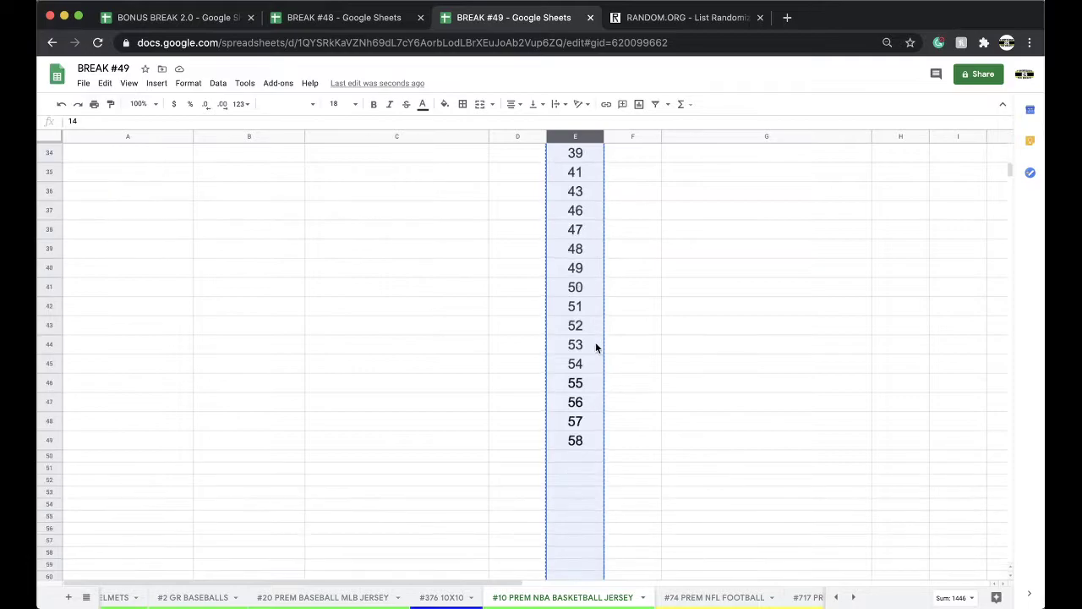
pyautogui.click(584, 250)
pyautogui.click(444, 104)
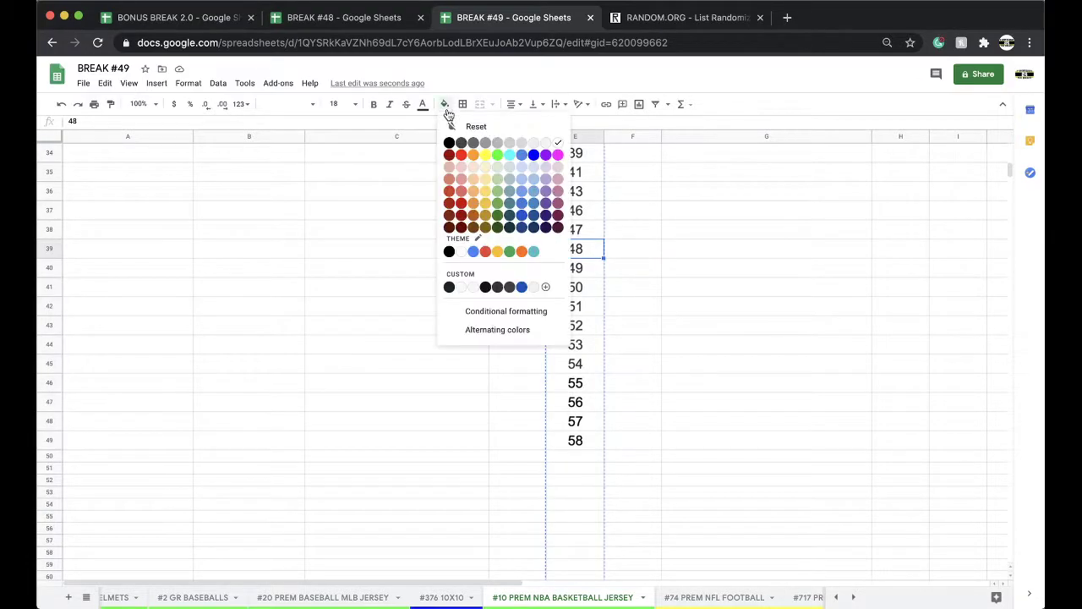
pyautogui.click(485, 155)
# - Duplicate the #10 PREM NBA BASKETBALL JERSEY sheet and rename the copy #11 PREM NBA BASKETBALL JERSEY
pyautogui.rightClick(514, 602)
pyautogui.click(513, 418)
pyautogui.doubleClick(581, 598)
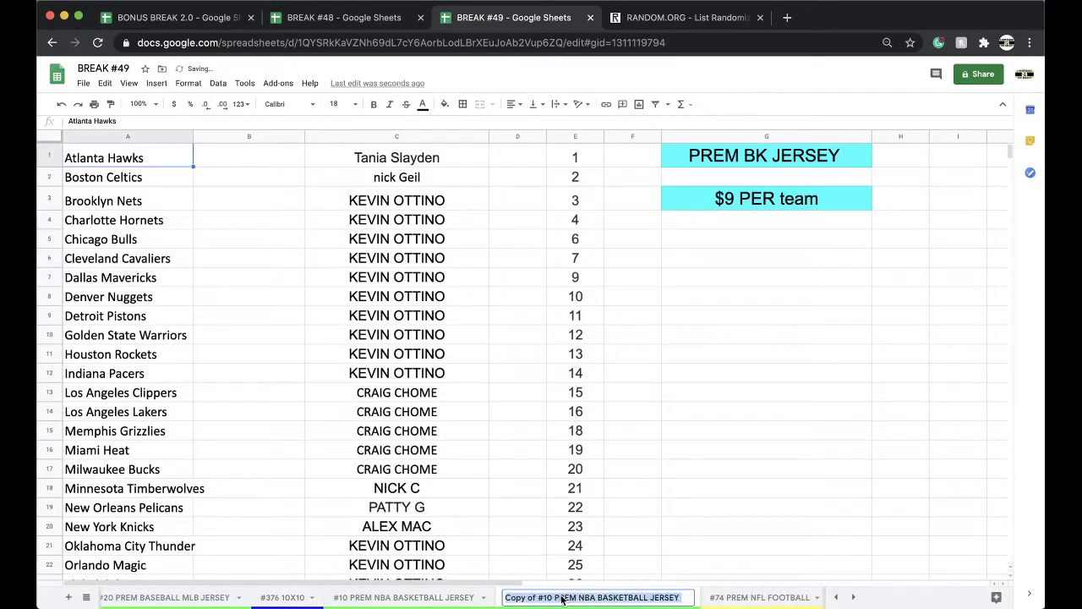
pyautogui.moveTo(556, 598); pyautogui.dragTo(505, 599)
pyautogui.write('#11')
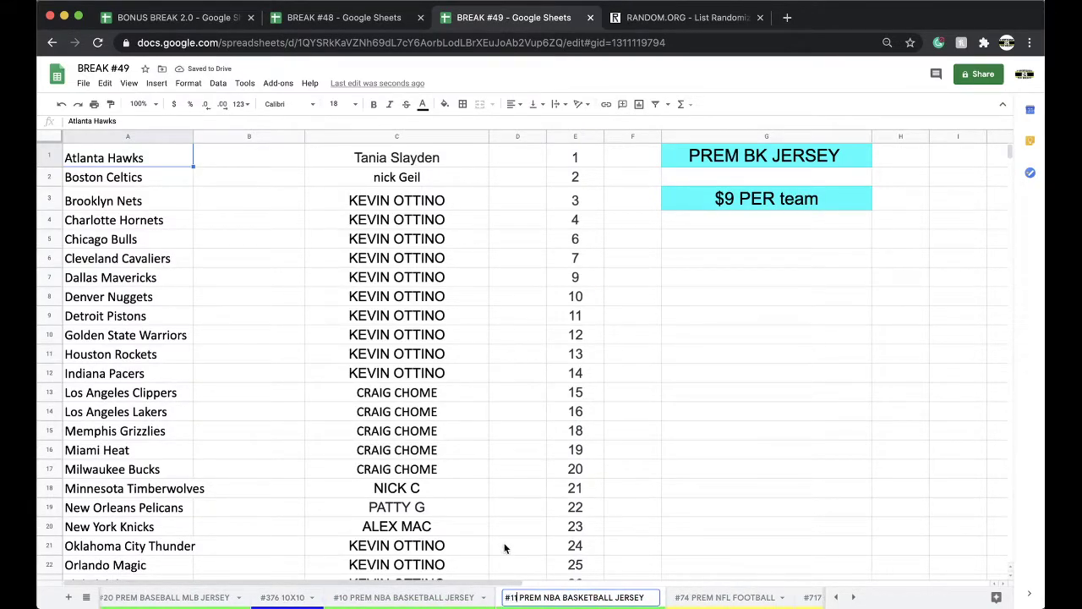
pyautogui.click(504, 543)
# - Color the #11 PREM NBA BASKETBALL JERSEY sheet tab yellow and clear all participant names from column C
pyautogui.rightClick(525, 598)
pyautogui.moveTo(543, 476)
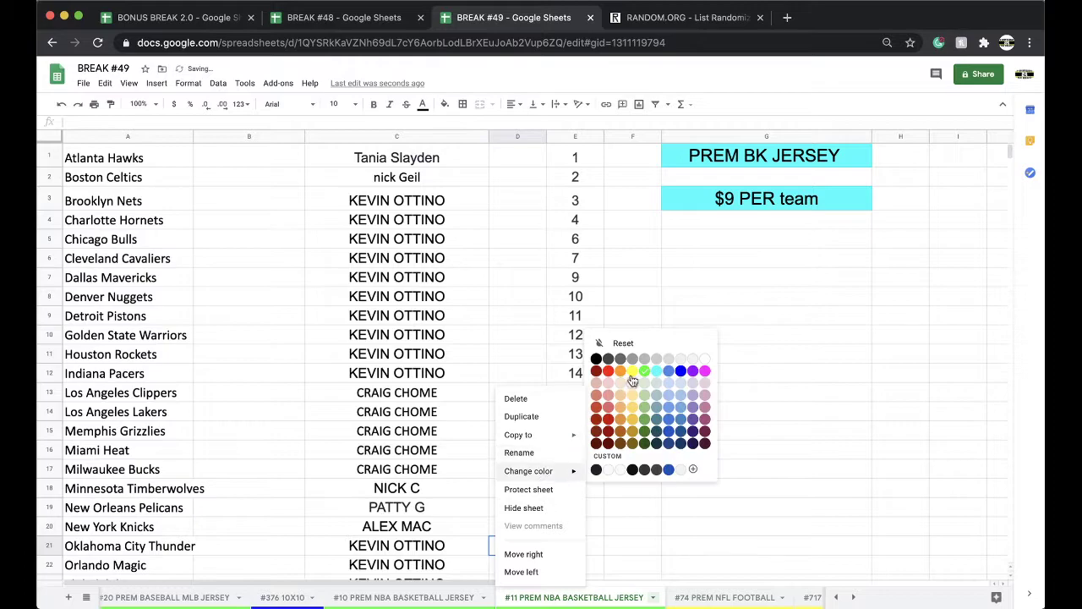
pyautogui.click(636, 375)
pyautogui.click(423, 136)
pyautogui.press('Delete')
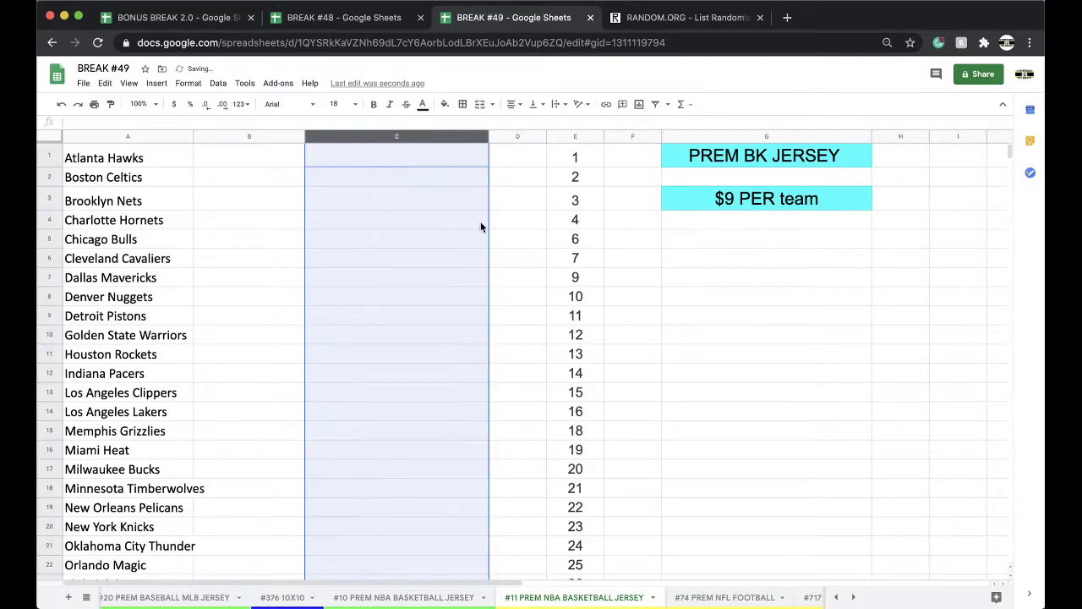
# - Remove 48 from the number list in column E by moving 49 through 58 up one row, starting at E39
pyautogui.scroll(-10, 560, 242)
pyautogui.moveTo(564, 332); pyautogui.dragTo(574, 498)
pyautogui.press('super+c')
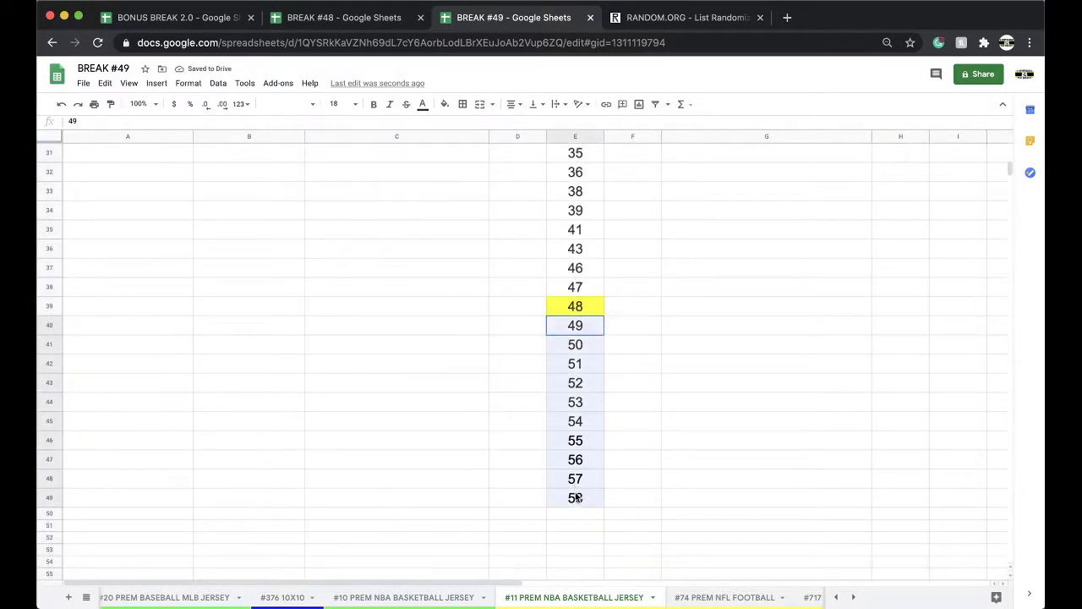
pyautogui.press('Delete')
pyautogui.click(580, 307)
pyautogui.press('super+v')
# - Move the #11 PREM NBA BASKETBALL JERSEY sheet behind the #3 GR BASEBALL sheet and reopen the #10 PREM NBA BASKETBALL JERSEY sheet
pyautogui.hscroll(3, 531, 596)
pyautogui.hscroll(5, 531, 592)
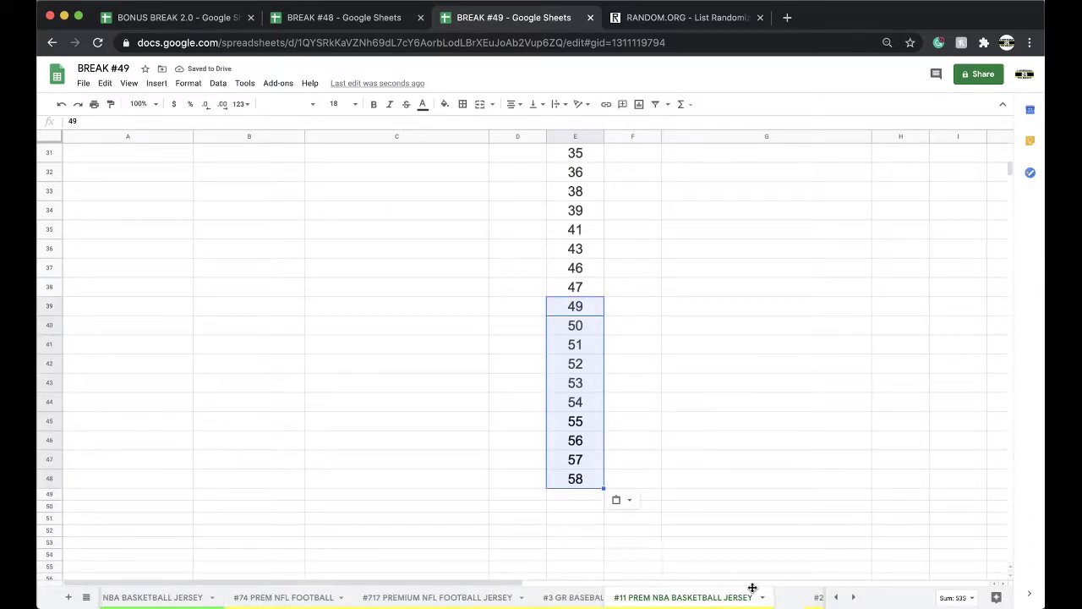
pyautogui.click(533, 598)
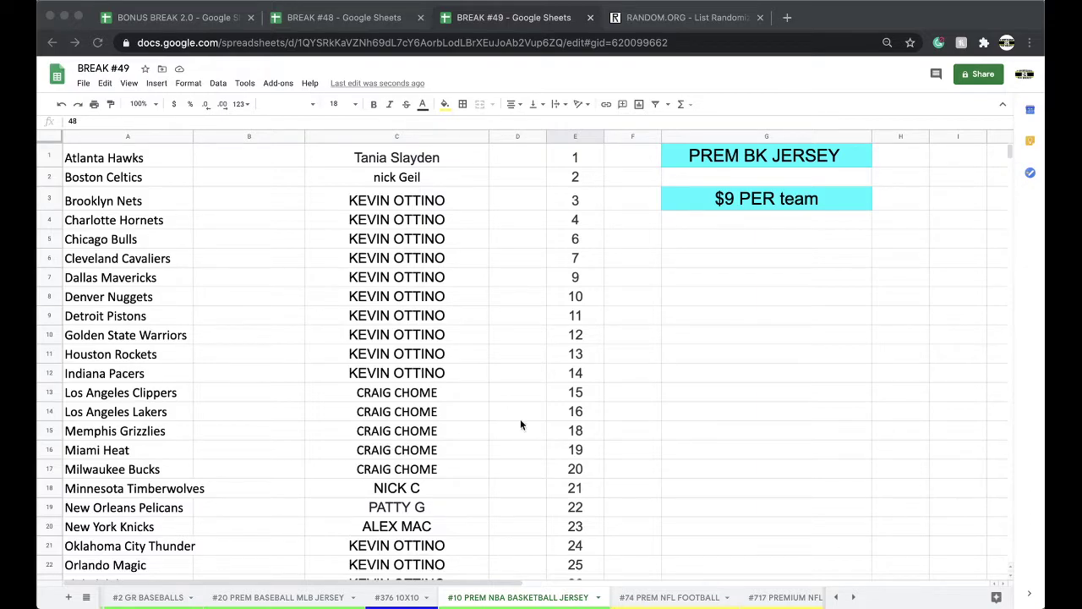
# - Copy the participant names in column C and paste them into a fresh RANDOM.ORG List Randomizer form
pyautogui.scroll(-3, 493, 354)
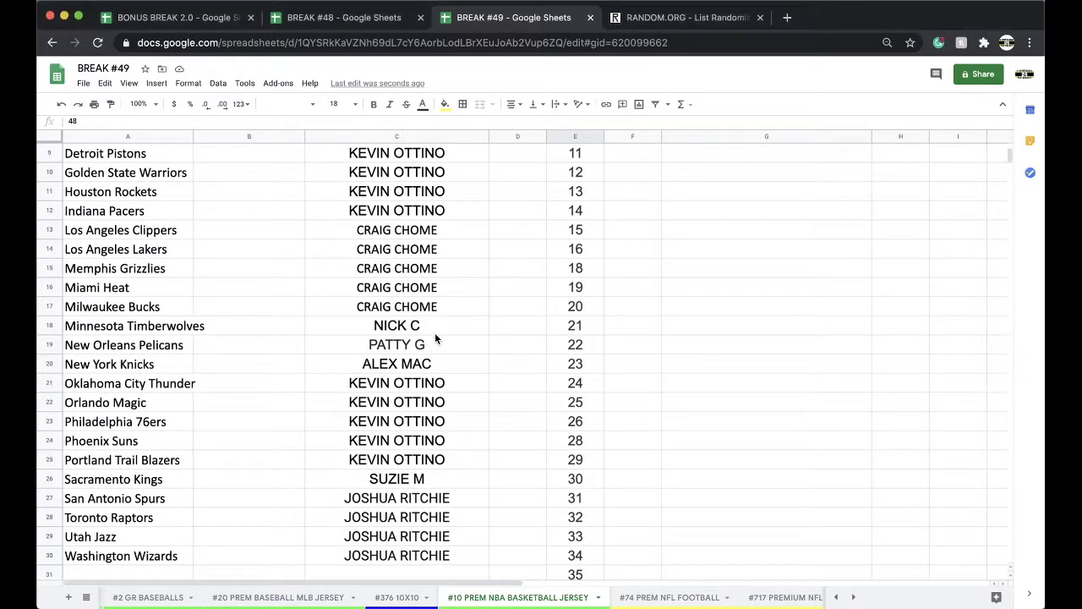
pyautogui.click(403, 137)
pyautogui.hotkey('ctrl', 'c')
pyautogui.click(632, 17)
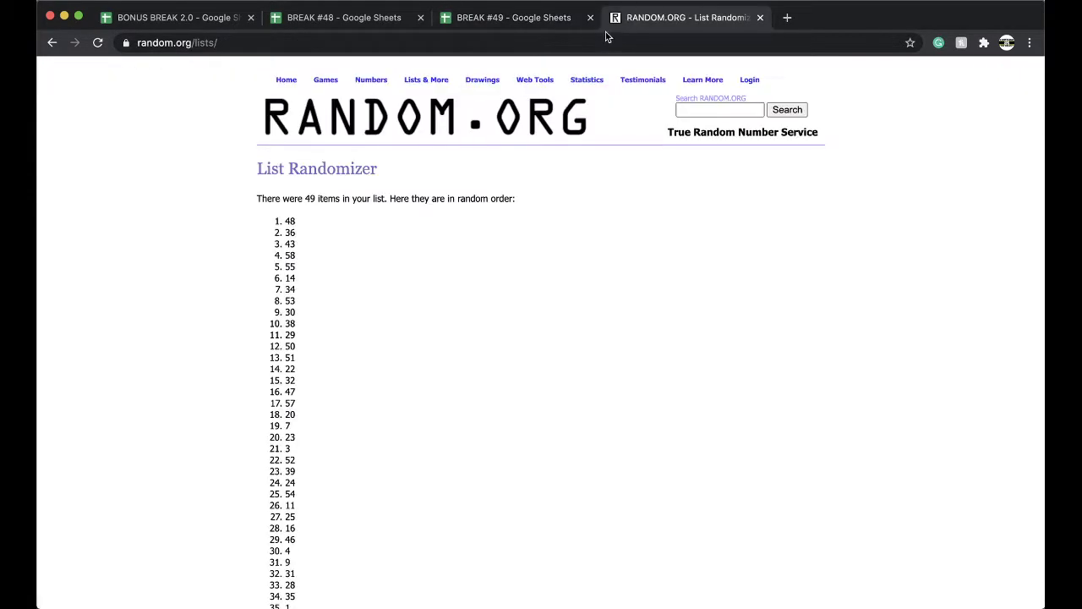
pyautogui.click(583, 44)
pyautogui.press('Return')
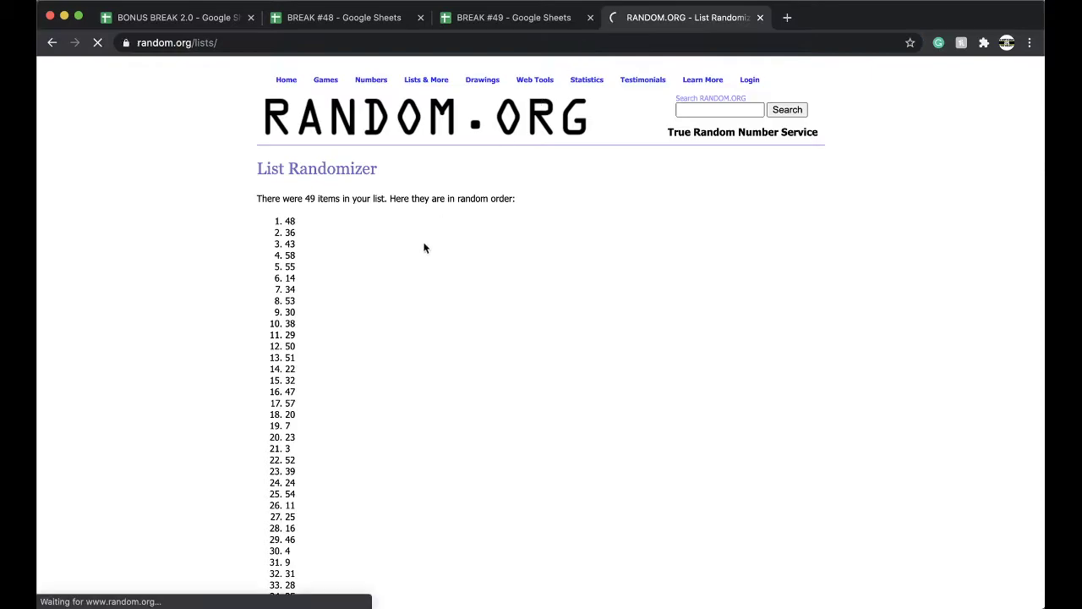
pyautogui.click(397, 331)
pyautogui.press('super+v')
# - Randomize the list of participant names five times in a row
pyautogui.click(286, 497)
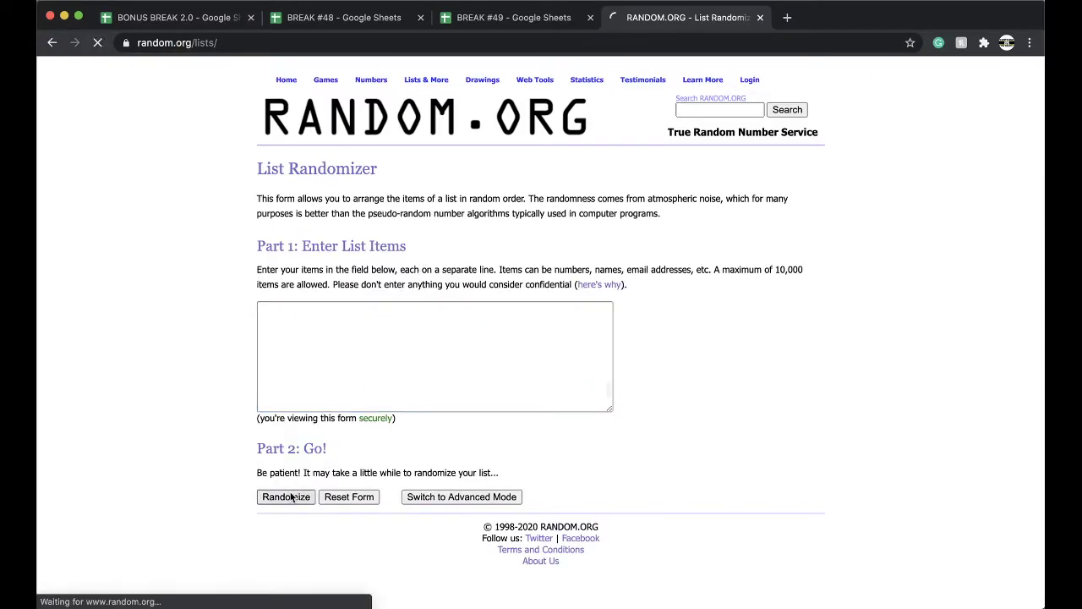
pyautogui.click(276, 521)
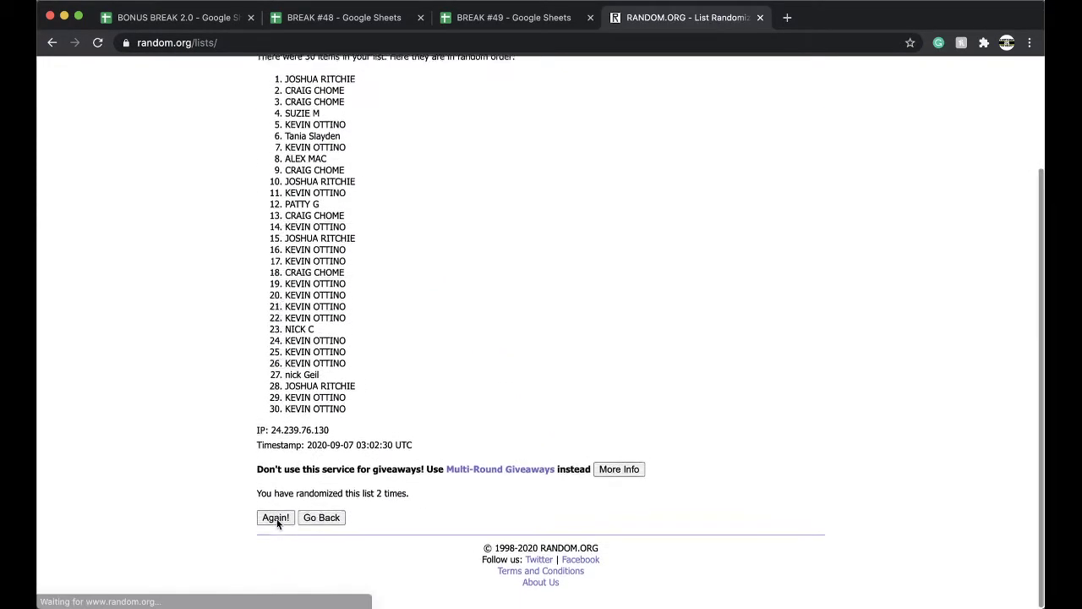
pyautogui.click(276, 521)
pyautogui.click(276, 519)
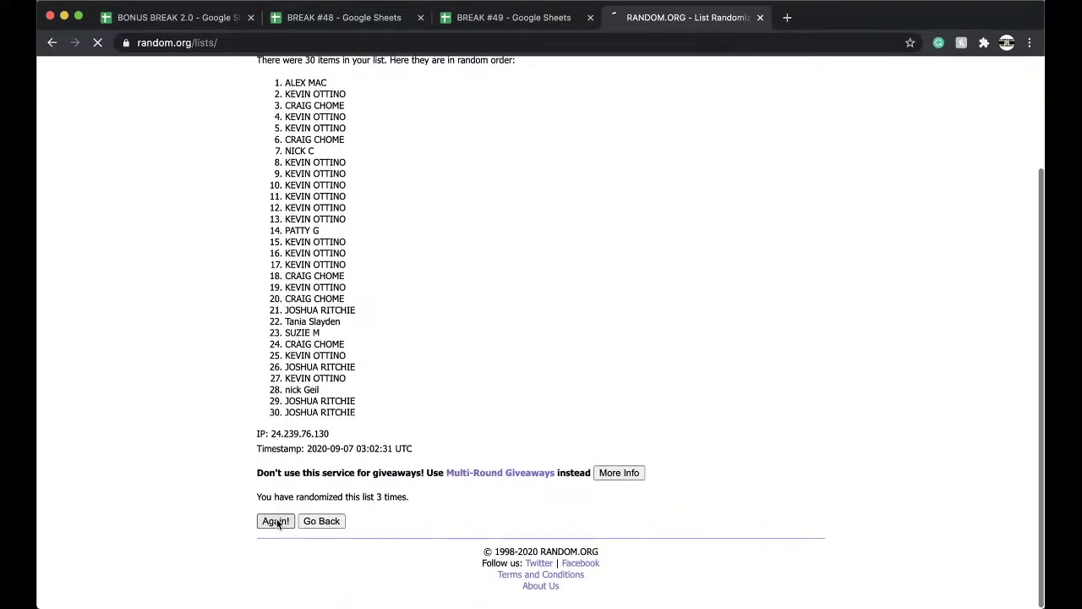
pyautogui.click(275, 519)
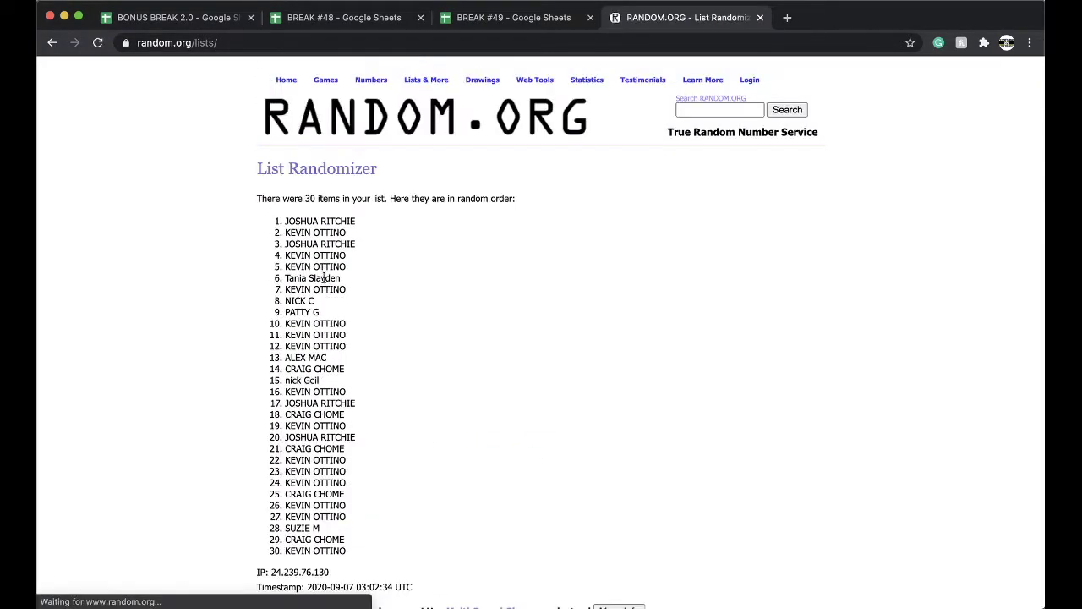
# - Copy the shuffled names into column B of the #10 sheet, starting at B1, and set their font size to 18
pyautogui.moveTo(284, 222); pyautogui.dragTo(389, 403)
pyautogui.click(542, 17)
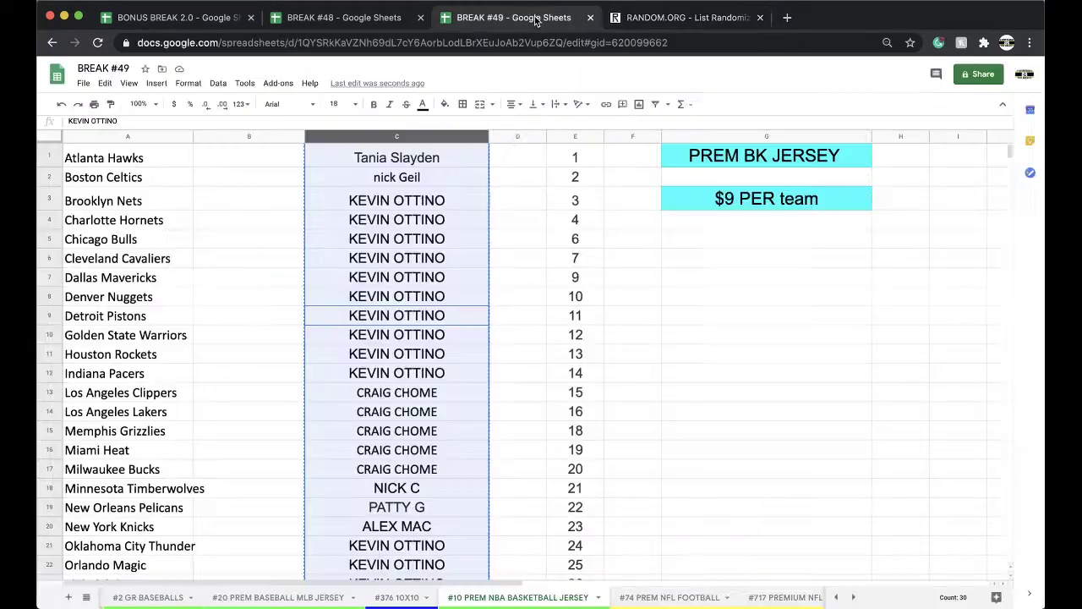
pyautogui.hotkey('ctrl', 'v')
pyautogui.click(347, 104)
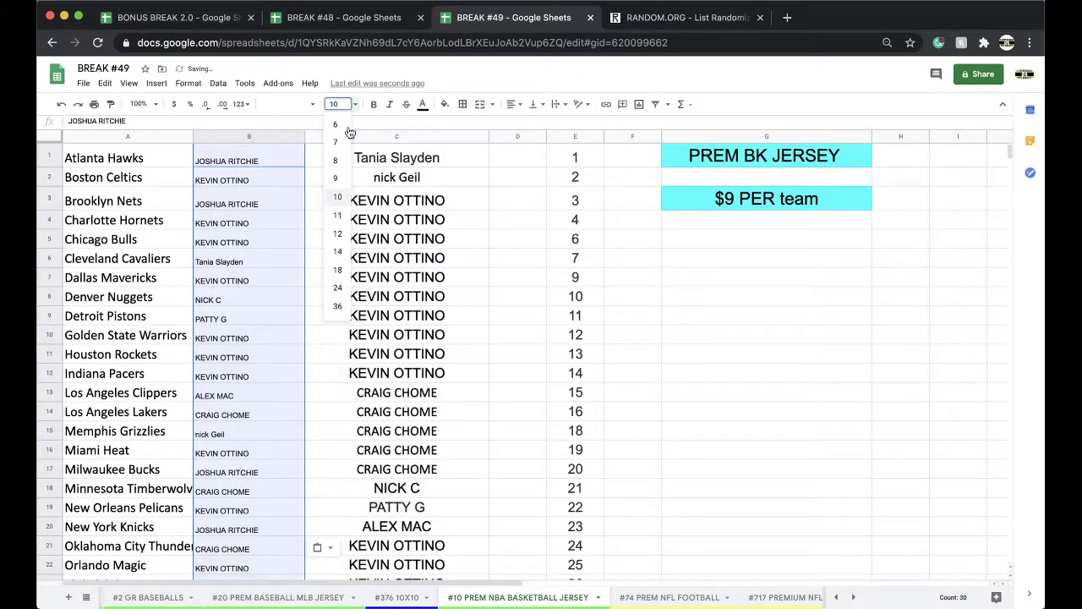
pyautogui.click(339, 255)
# - Sort the sheet by column B from A to Z and review the team assignments down to row 30
pyautogui.click(218, 83)
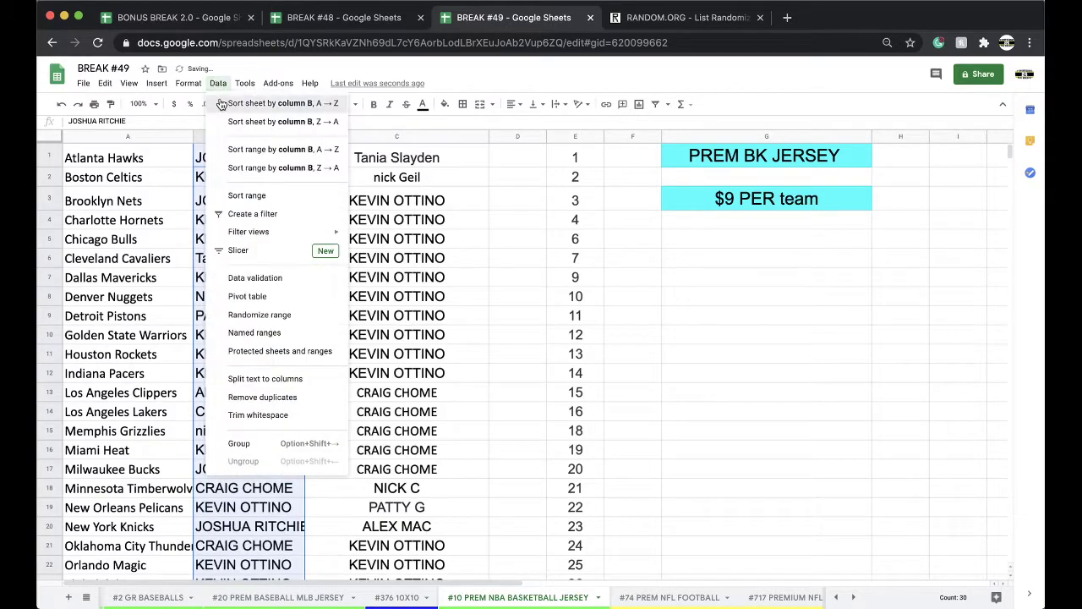
pyautogui.click(254, 103)
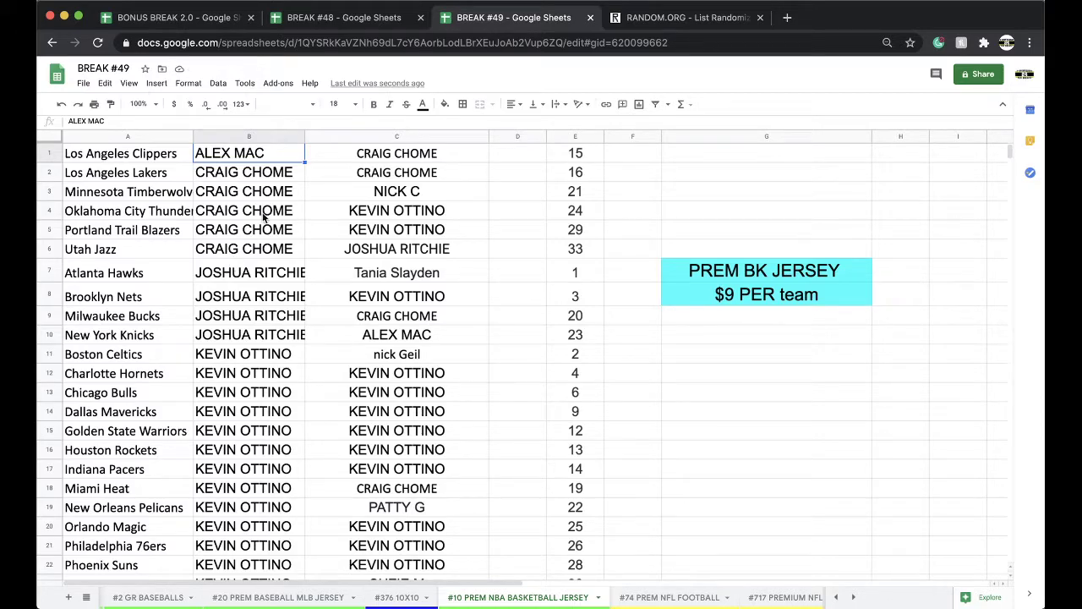
pyautogui.scroll(-4, 264, 216)
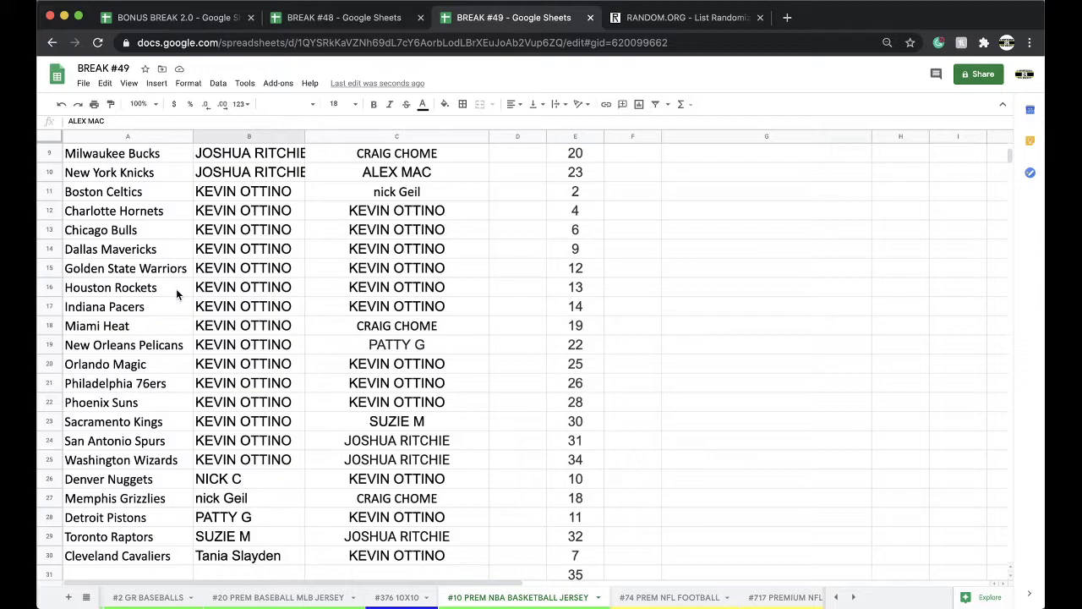
pyautogui.click(242, 520)
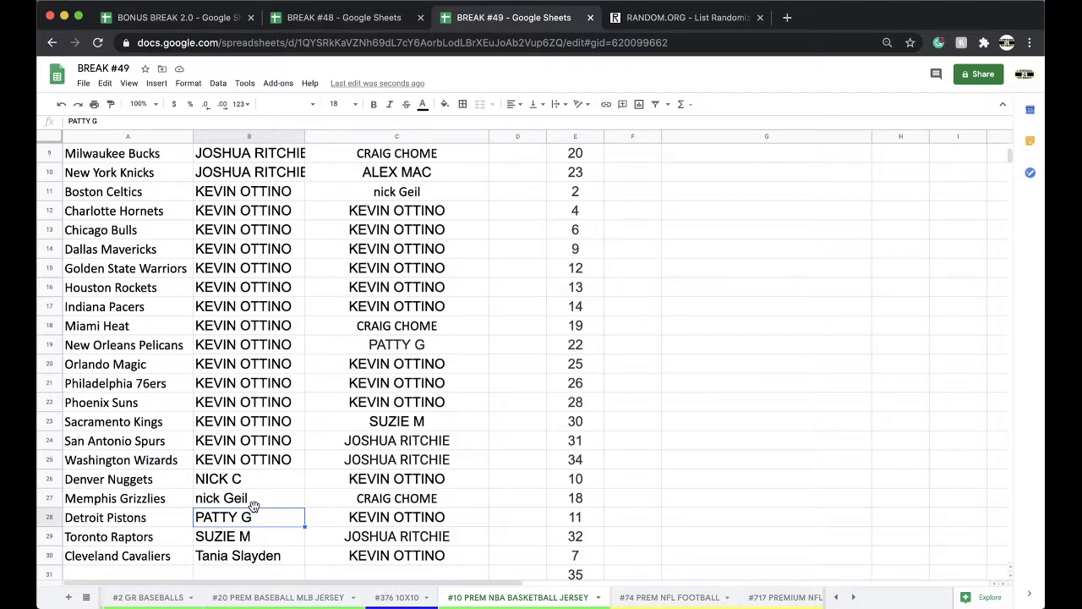
# - Remove the yellow fill from C3 on the #74 PREM NFL FOOTBALL sheet and return to the #10 PREM NBA BASKETBALL JERSEY sheet
pyautogui.click(517, 599)
pyautogui.click(517, 598)
pyautogui.click(444, 104)
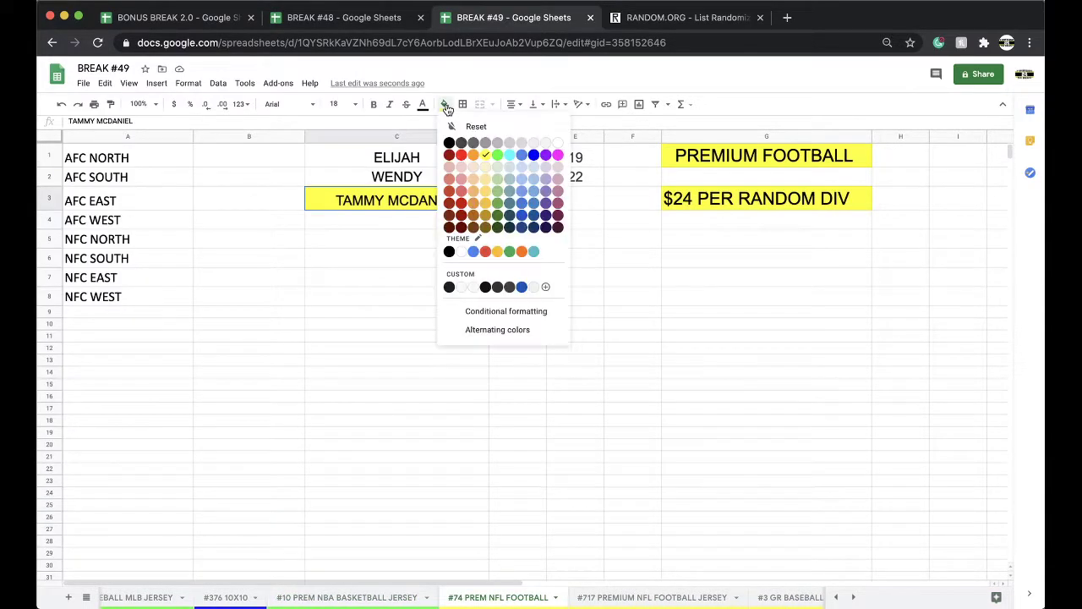
pyautogui.click(451, 124)
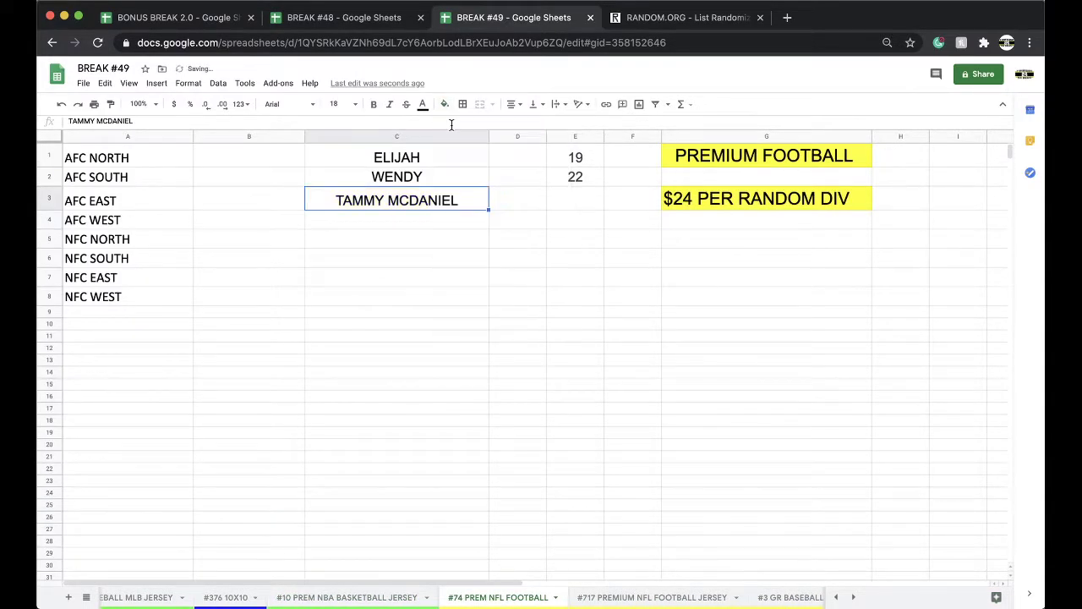
pyautogui.click(380, 597)
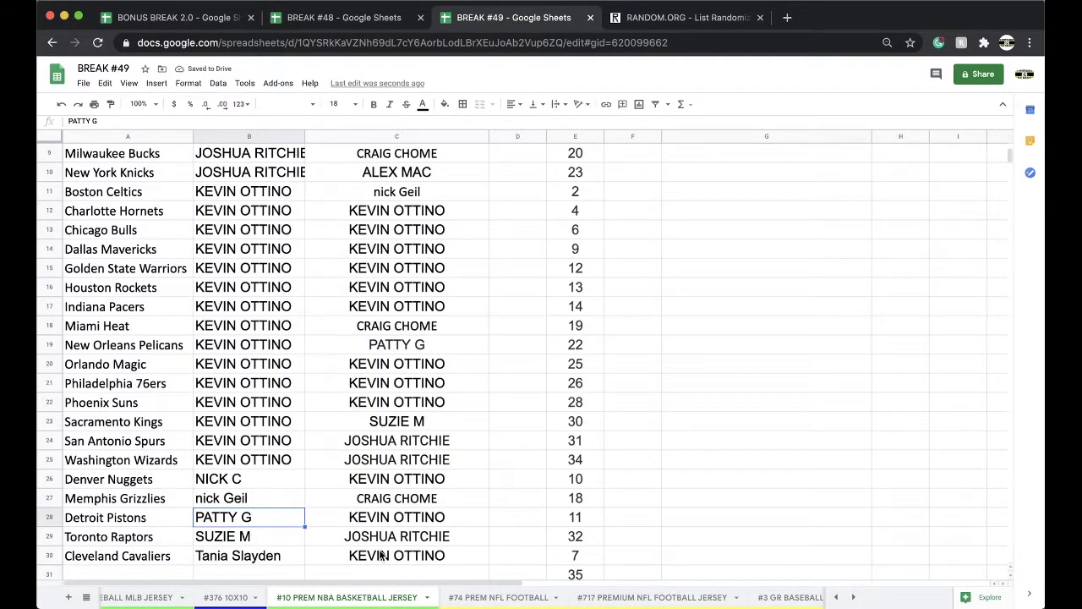